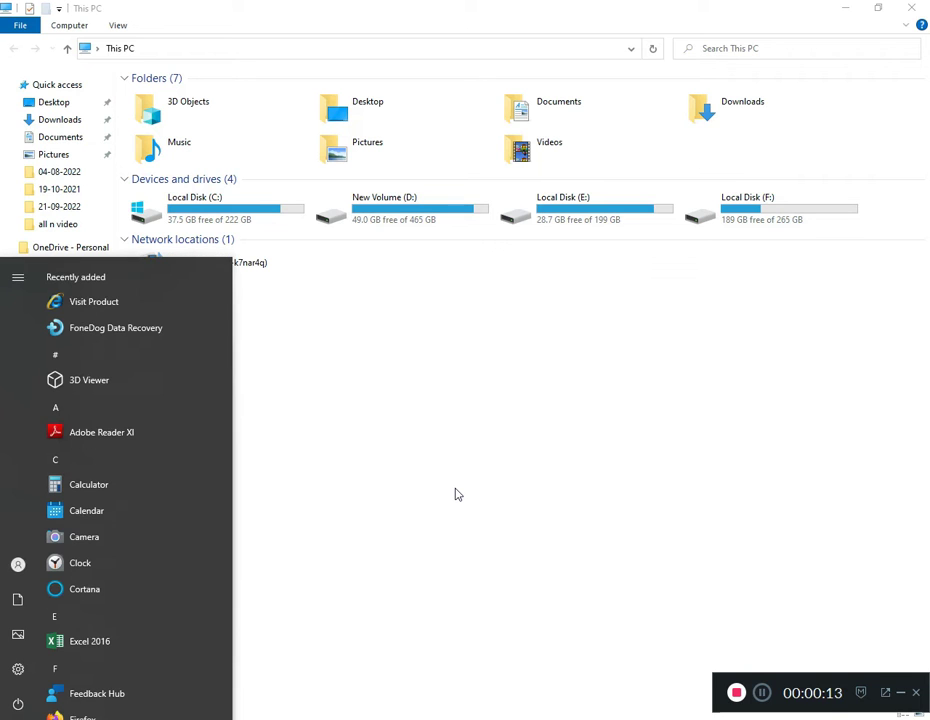
Launch Command Prompt by searching 'cmd' from the Start menu
{"action": "left_click", "coordinate": [388, 475]}
{"action": "key", "text": "super"}
{"action": "type", "text": "cmd"}
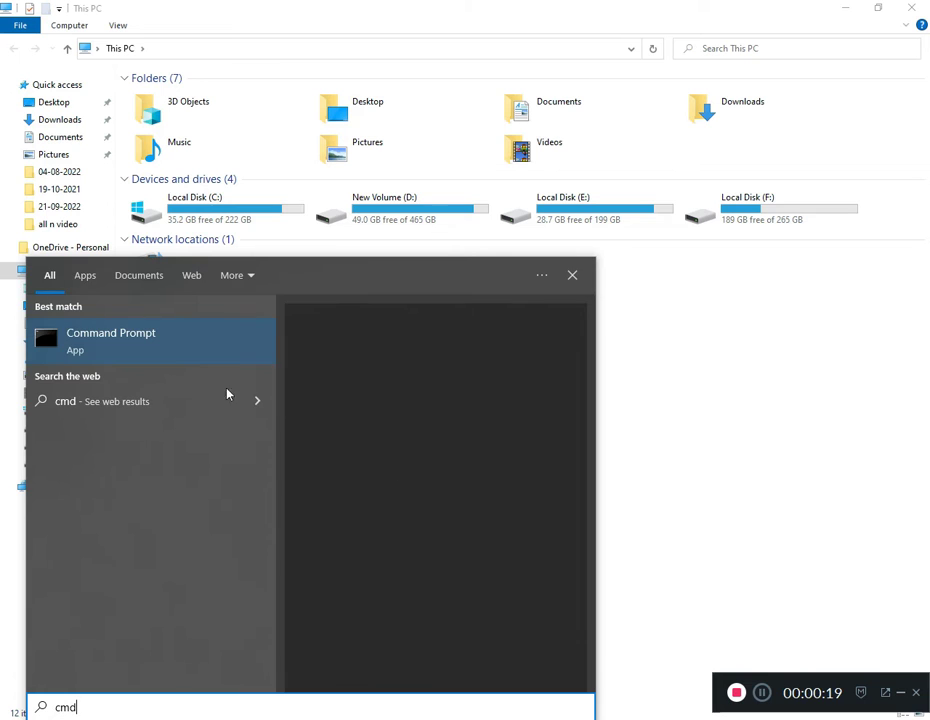
{"action": "left_click", "coordinate": [139, 338]}
Run 'ping google.com -t', confirm replies come back, then close the console
{"action": "left_click", "coordinate": [762, 694]}
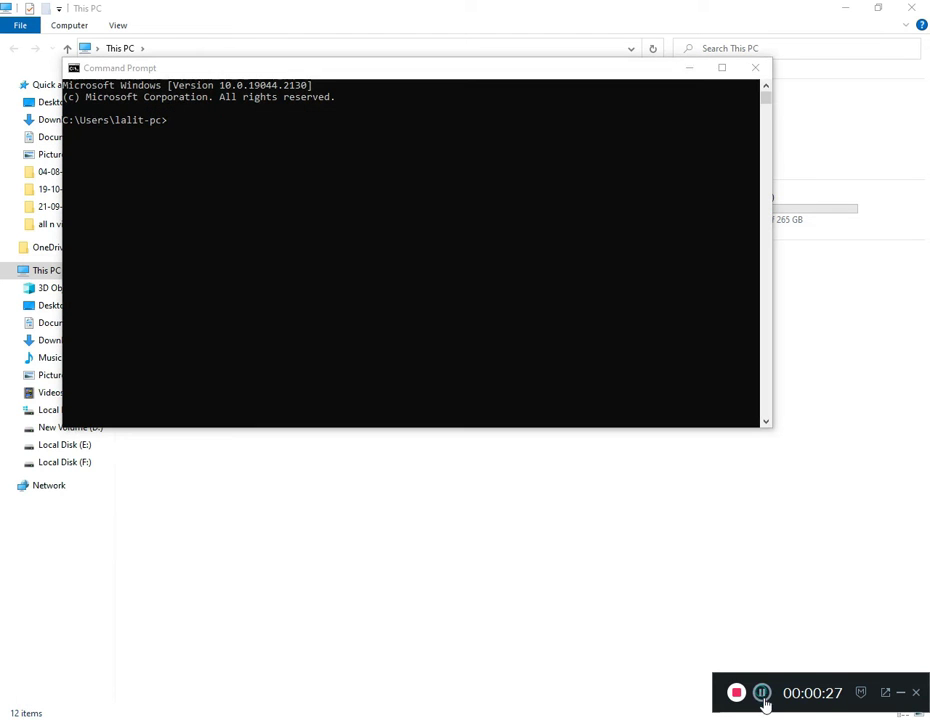
{"action": "type", "text": "ping google.com -t"}
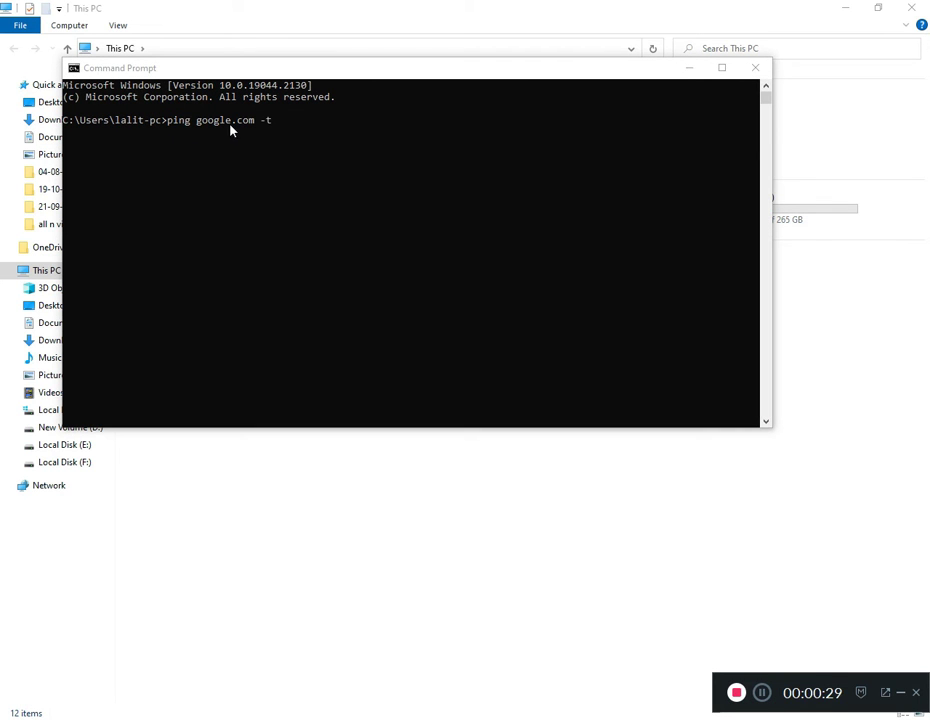
{"action": "left_click", "coordinate": [289, 69]}
{"action": "left_click", "coordinate": [286, 121]}
{"action": "key", "text": "Return"}
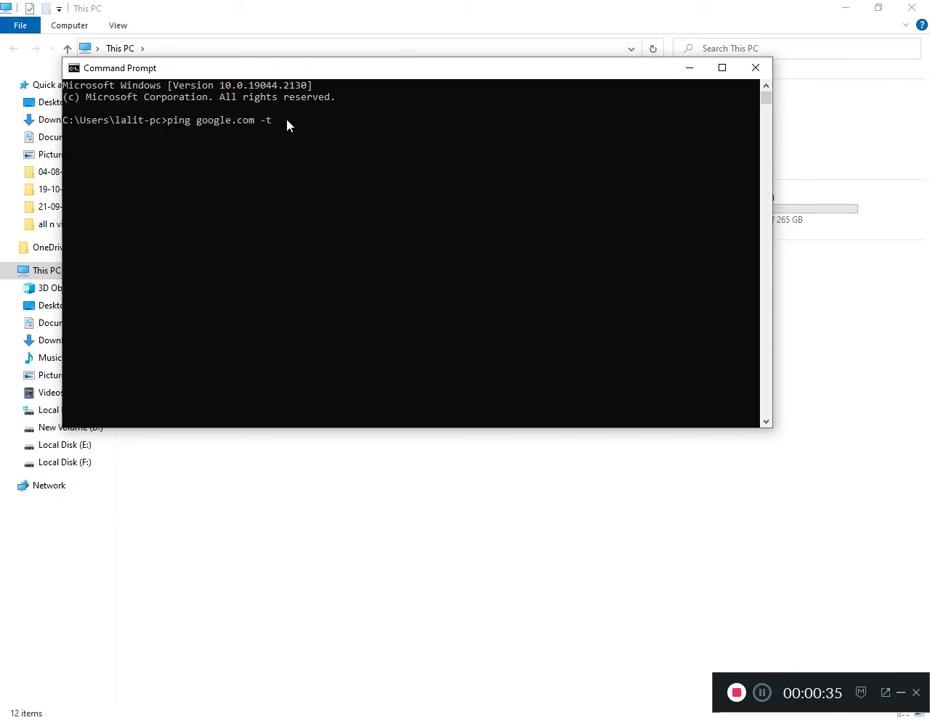
{"action": "key", "text": "Return"}
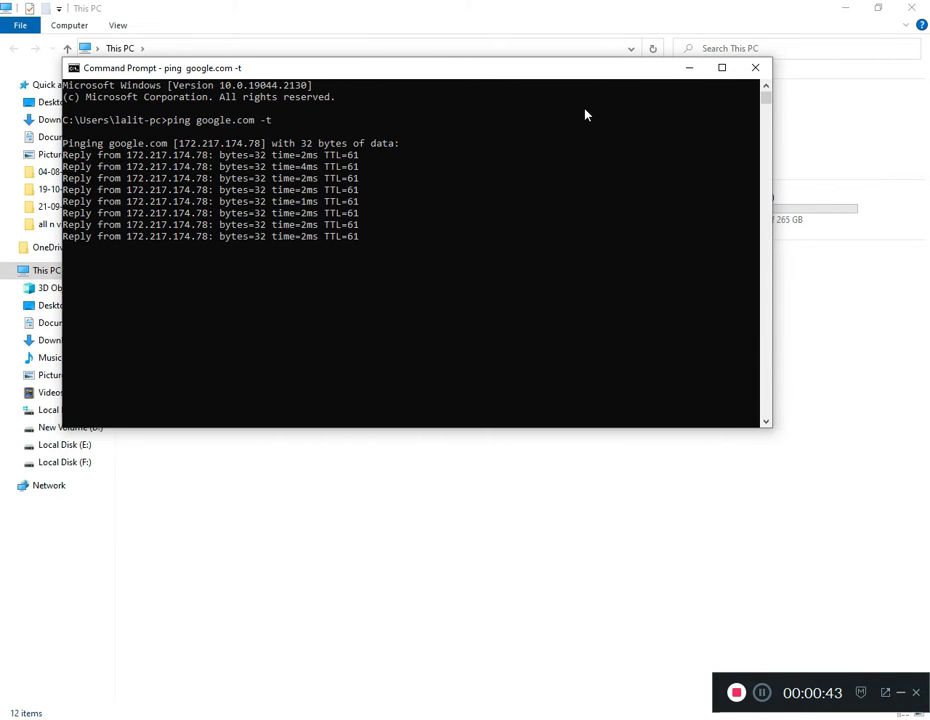
{"action": "left_click", "coordinate": [755, 66]}
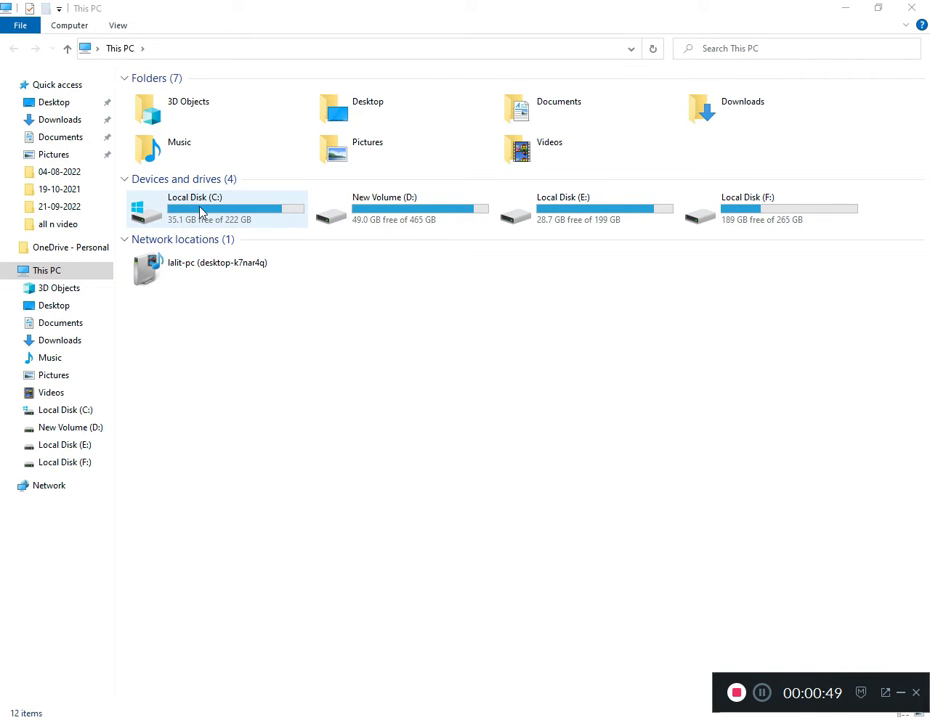
Open Local Disk (C:) Properties to see 33.5 GB free of 222 GB
{"action": "left_click", "coordinate": [201, 211]}
{"action": "right_click", "coordinate": [201, 211]}
{"action": "left_click", "coordinate": [258, 498]}
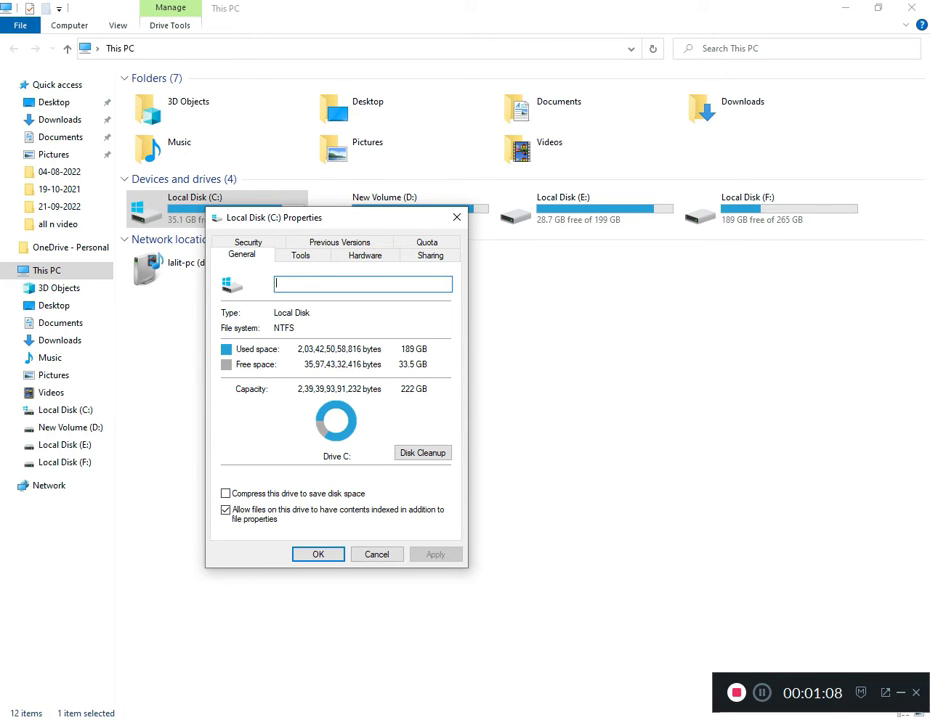
{"action": "left_click_drag", "start_coordinate": [810, 687], "coordinate": [813, 632]}
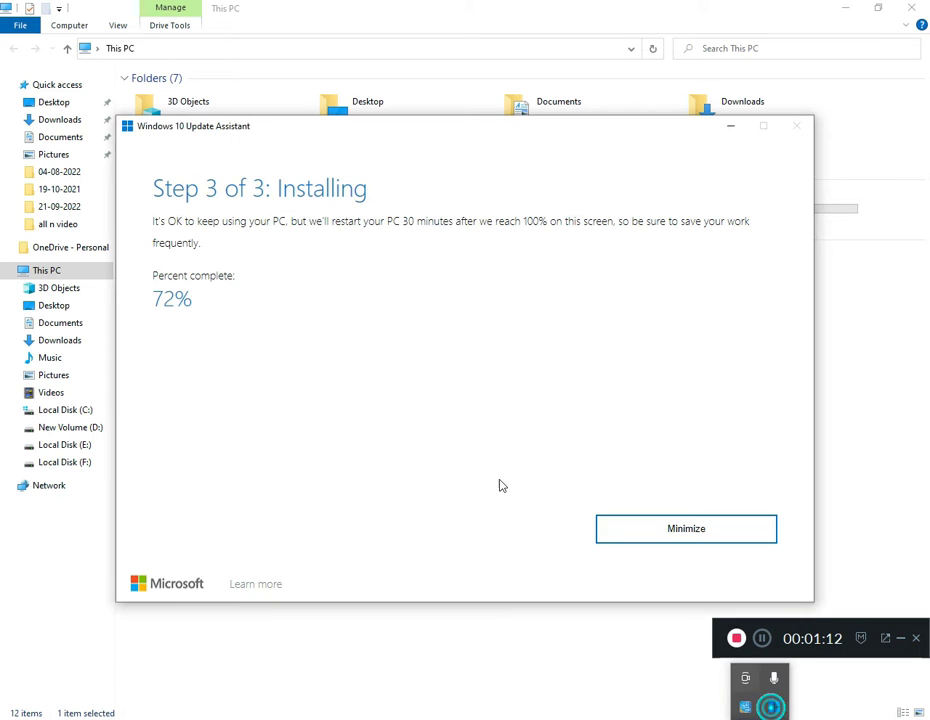
Minimize the Update Assistant at 72%, close the C: properties, and bring up Run
{"action": "left_click", "coordinate": [683, 528]}
{"action": "left_click", "coordinate": [457, 217]}
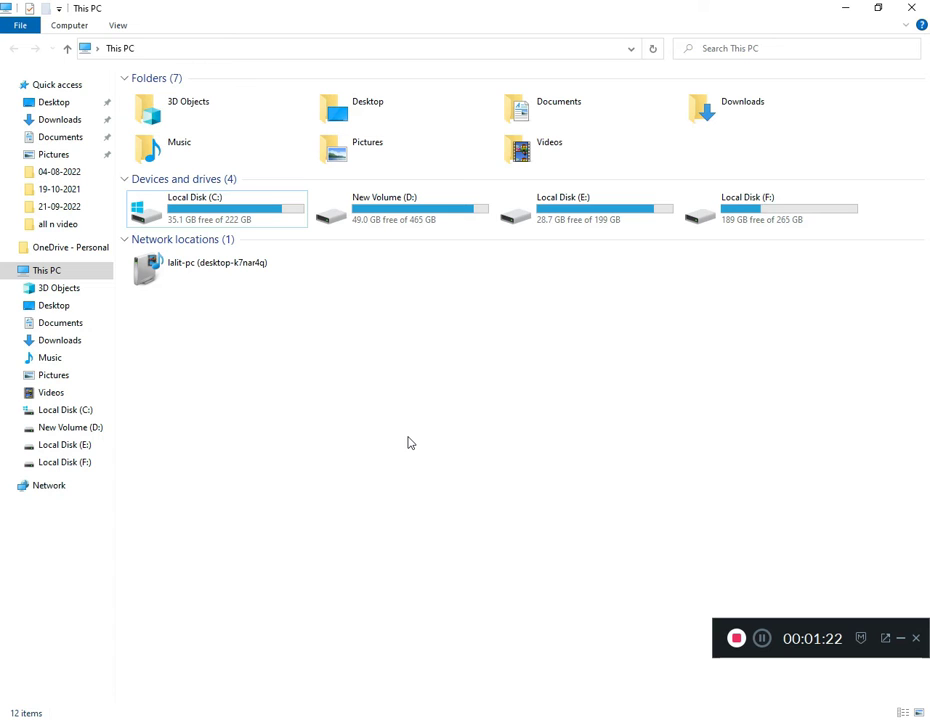
{"action": "key", "text": "super+r"}
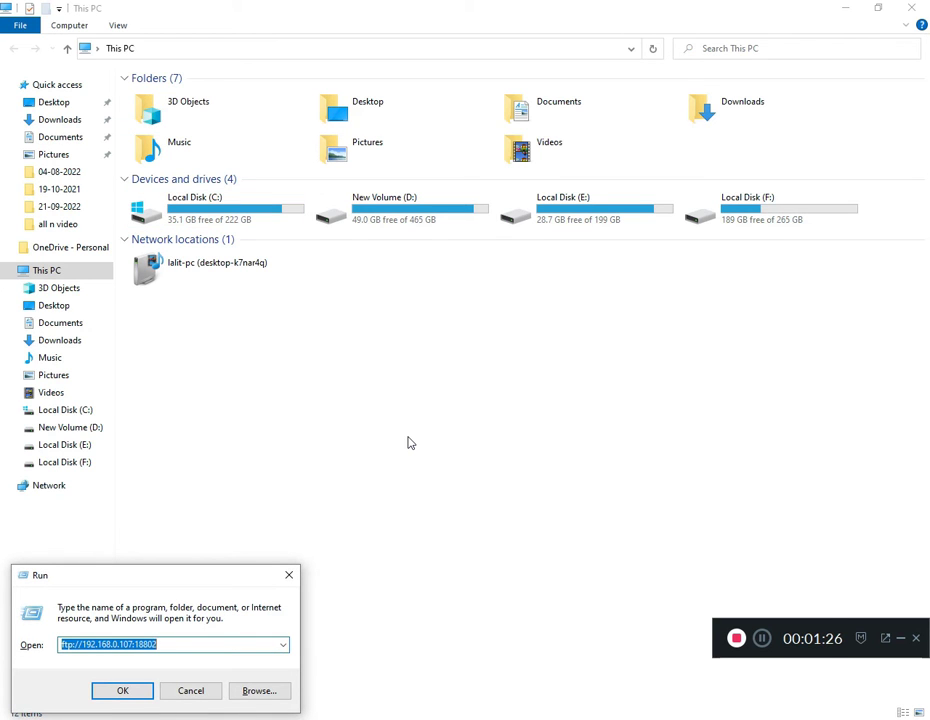
Dismiss the Run dialog and launch Services as administrator, maximized
{"action": "left_click", "coordinate": [291, 576]}
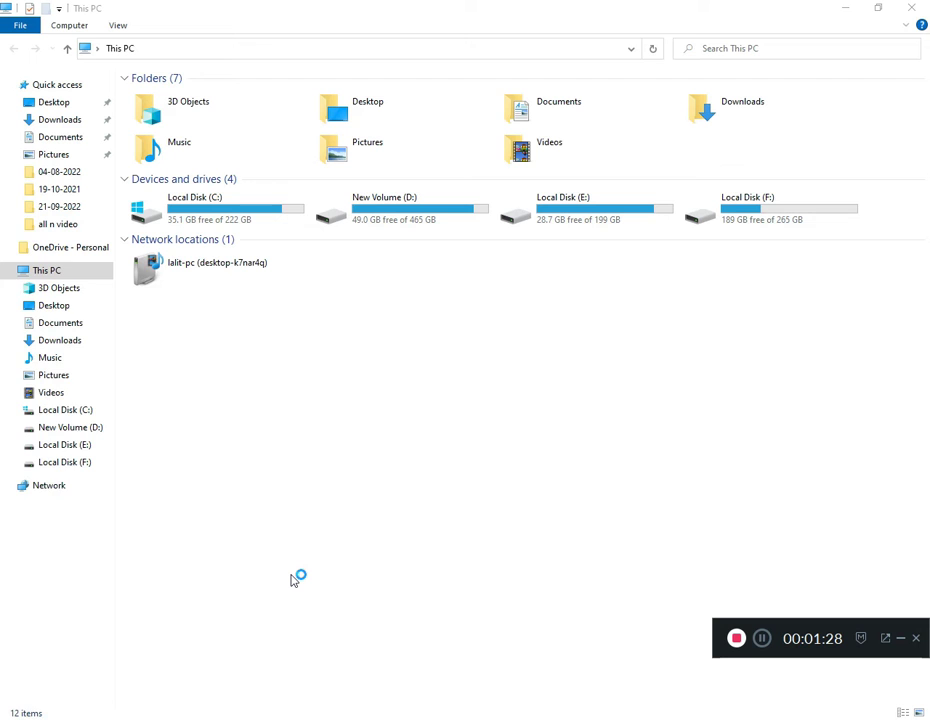
{"action": "key", "text": "super"}
{"action": "type", "text": "servi"}
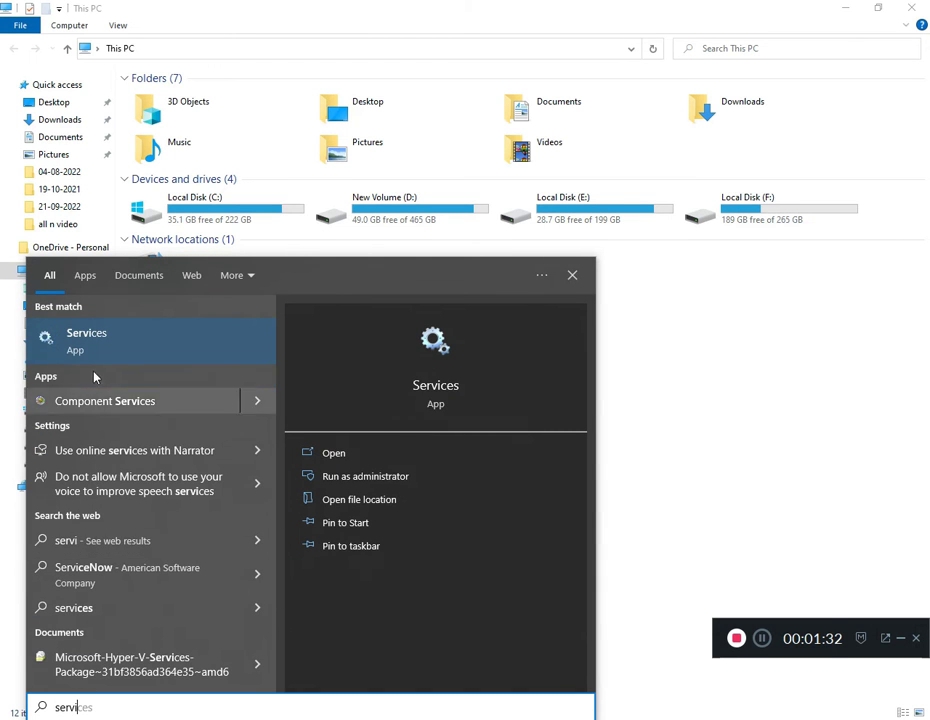
{"action": "right_click", "coordinate": [109, 355]}
{"action": "left_click", "coordinate": [127, 368]}
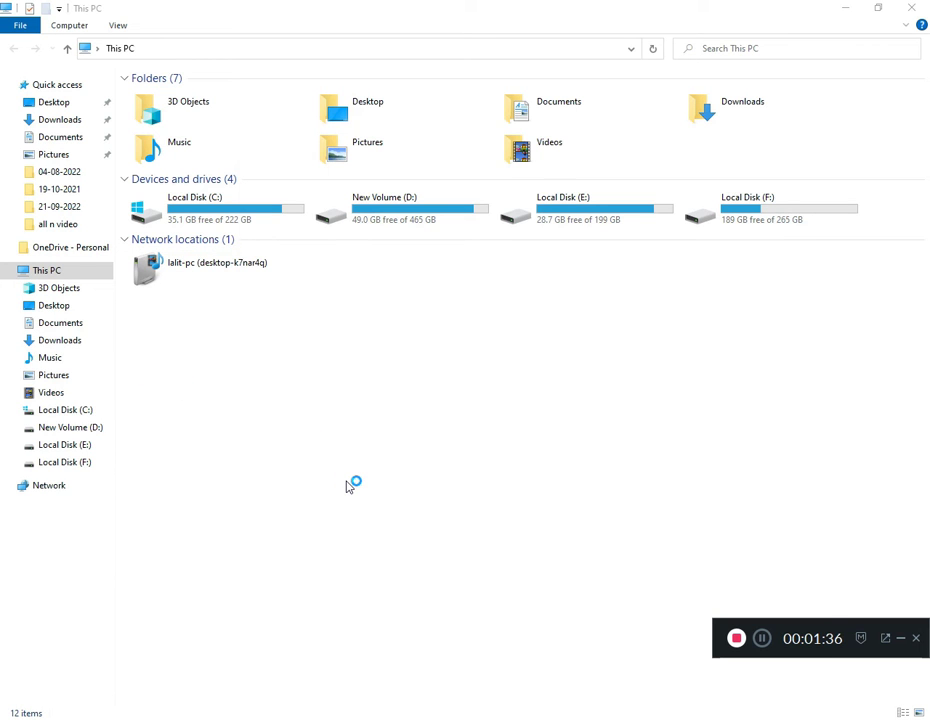
{"action": "left_click", "coordinate": [511, 57]}
Set the Windows Update service's Startup type to Automatic and apply it
{"action": "left_click", "coordinate": [336, 263]}
{"action": "key", "text": "w"}
{"action": "key", "text": "w"}
{"action": "scroll", "coordinate": [183, 415], "scroll_direction": "down", "scroll_amount": 1}
{"action": "scroll", "coordinate": [180, 530], "scroll_direction": "down", "scroll_amount": 1}
{"action": "left_click", "coordinate": [180, 538]}
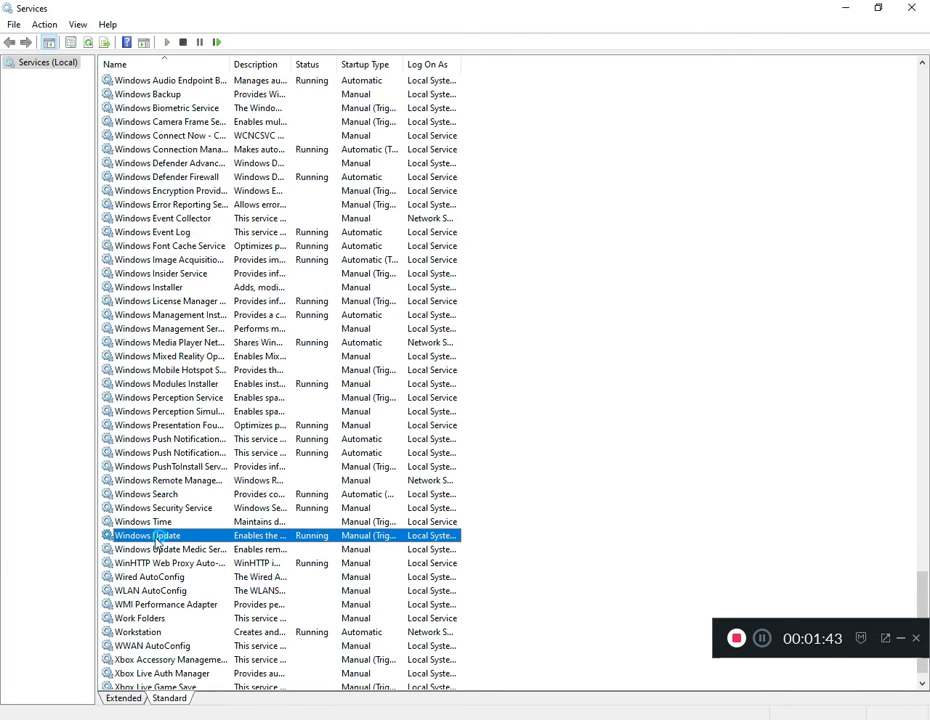
{"action": "double_click", "coordinate": [245, 537]}
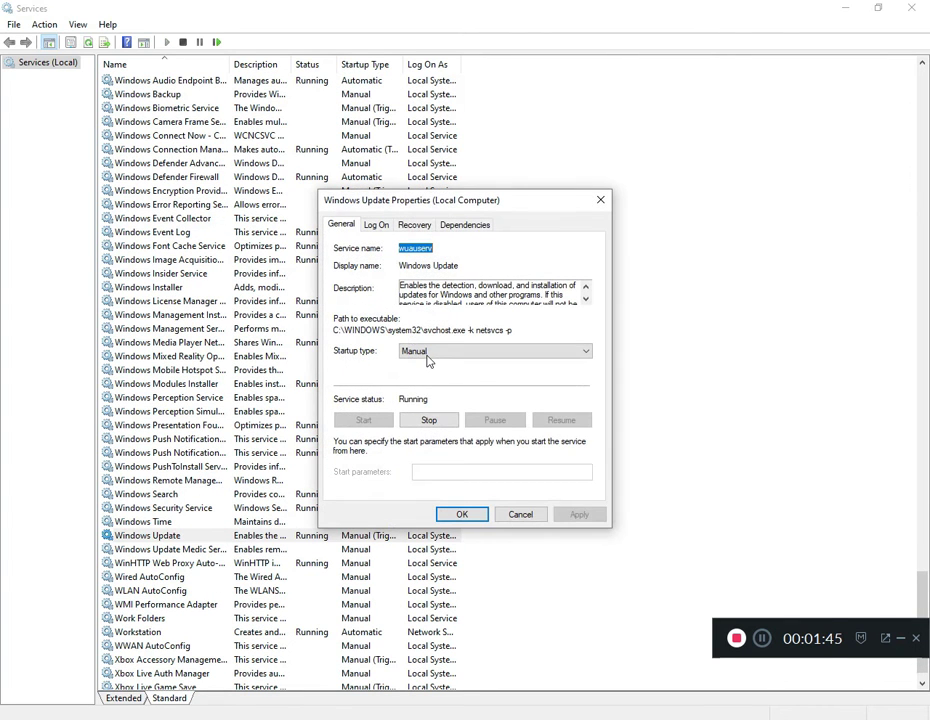
{"action": "left_click", "coordinate": [428, 358]}
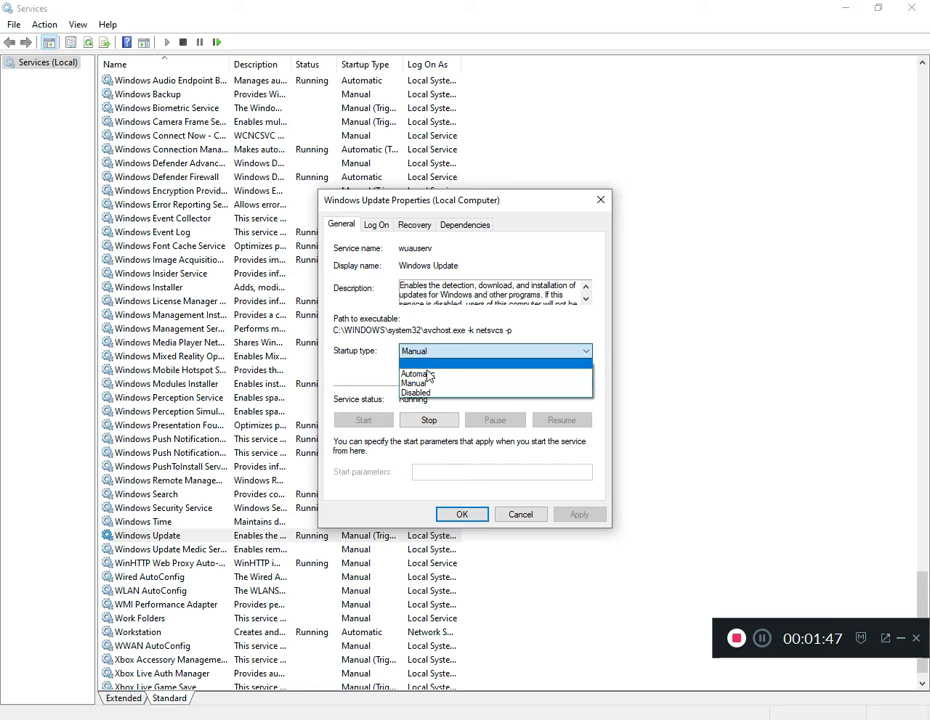
{"action": "left_click", "coordinate": [428, 375]}
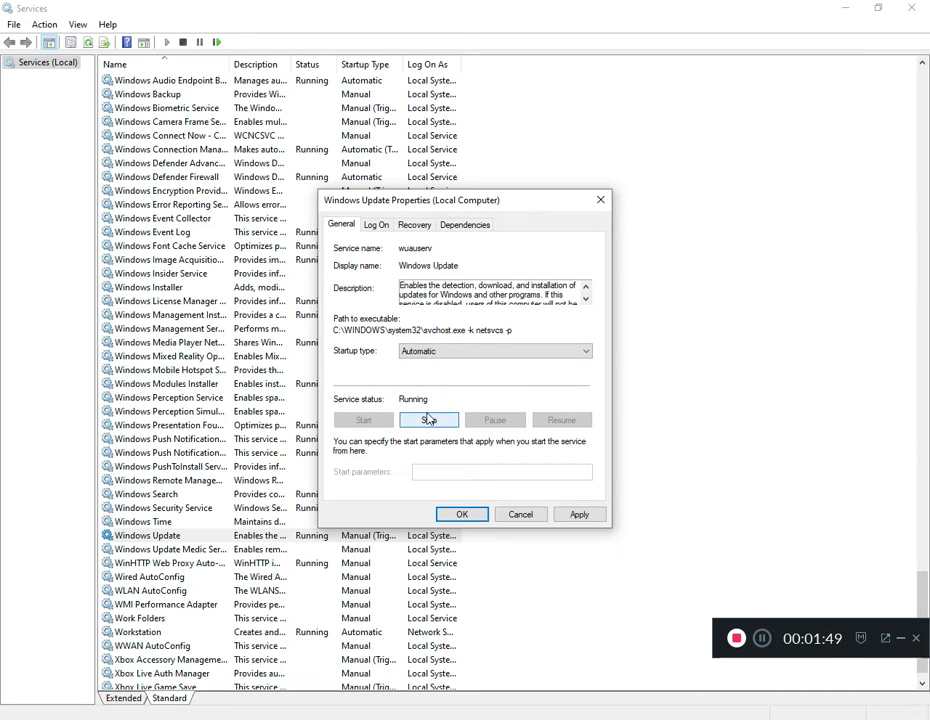
{"action": "left_click", "coordinate": [564, 517]}
{"action": "left_click", "coordinate": [471, 516]}
Close Services, browse to C:\Windows\SoftwareDistribution\Download, and select its five items
{"action": "left_click", "coordinate": [899, 7]}
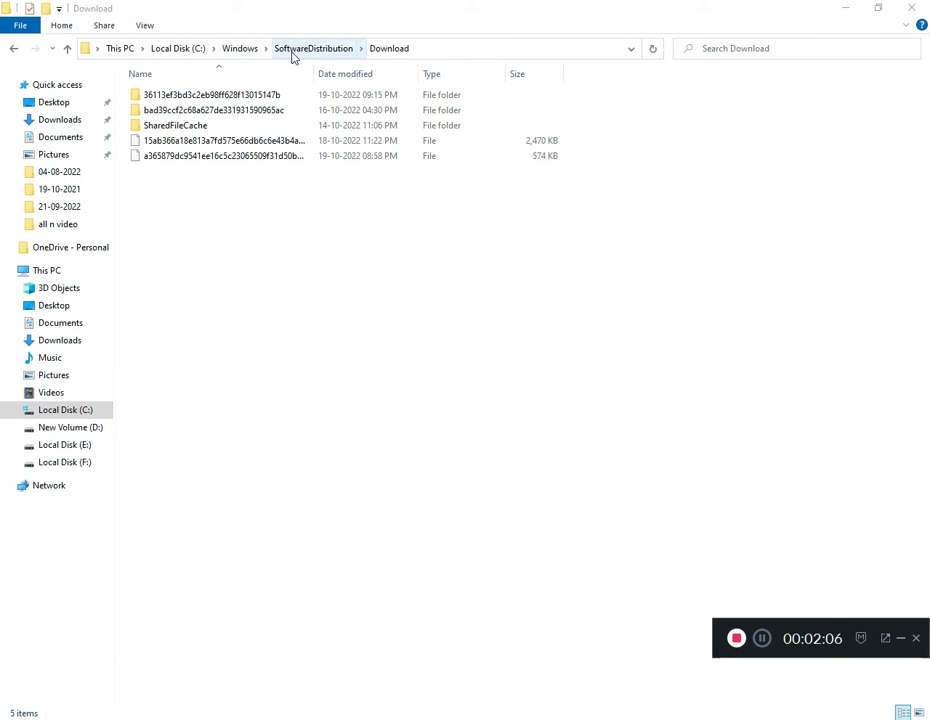
{"action": "left_click", "coordinate": [122, 50]}
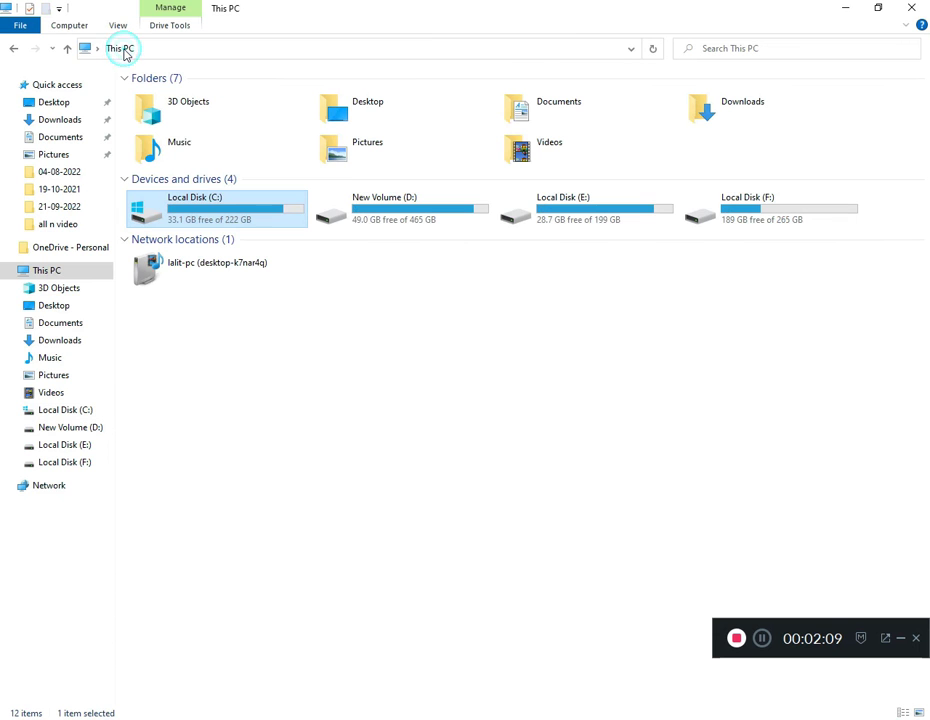
{"action": "double_click", "coordinate": [226, 212]}
{"action": "double_click", "coordinate": [190, 281]}
{"action": "scroll", "coordinate": [200, 490], "scroll_direction": "down", "scroll_amount": 1}
{"action": "scroll", "coordinate": [200, 490], "scroll_direction": "down", "scroll_amount": 5}
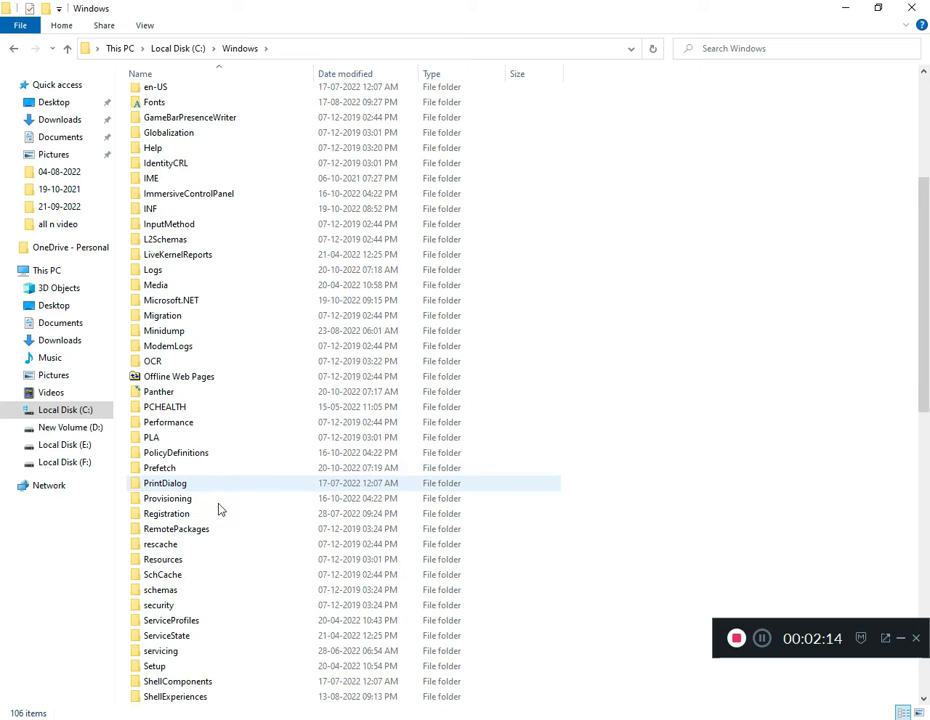
{"action": "scroll", "coordinate": [208, 540], "scroll_direction": "down", "scroll_amount": 7}
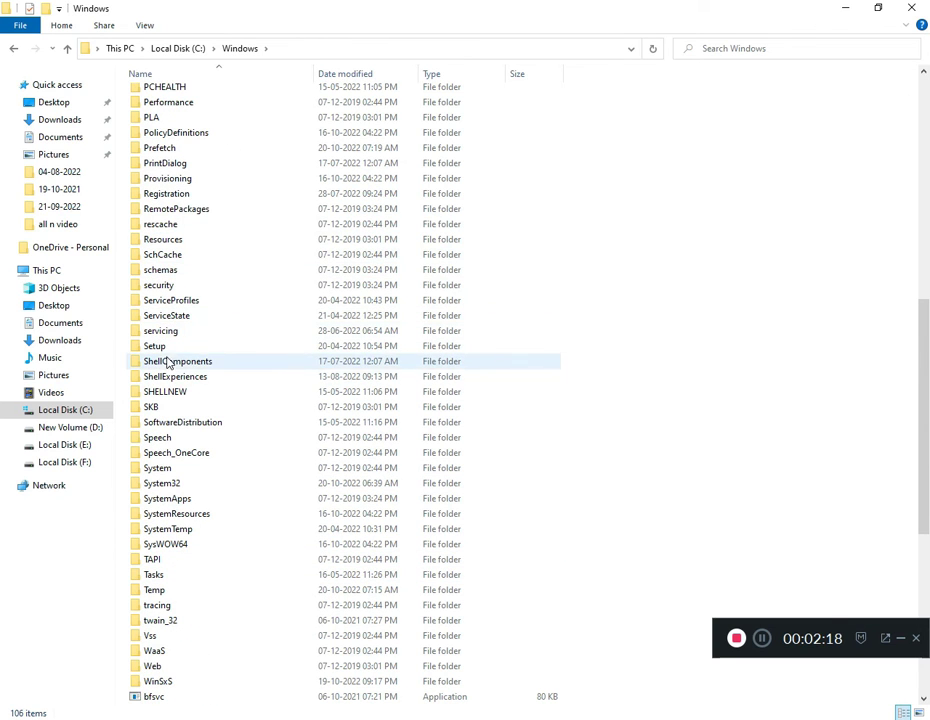
{"action": "left_click", "coordinate": [168, 430]}
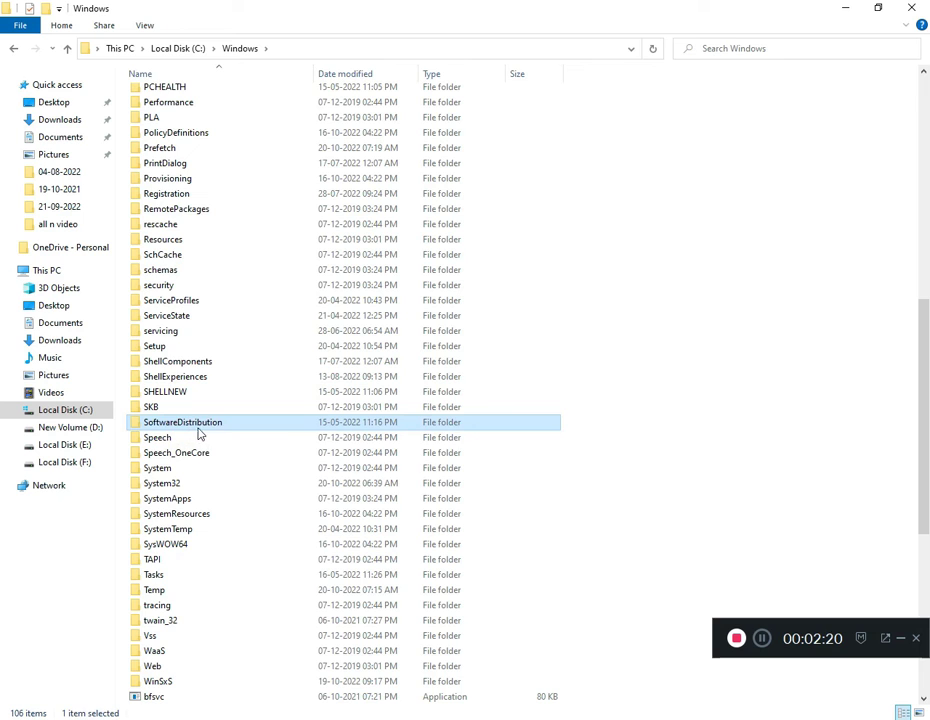
{"action": "double_click", "coordinate": [220, 424]}
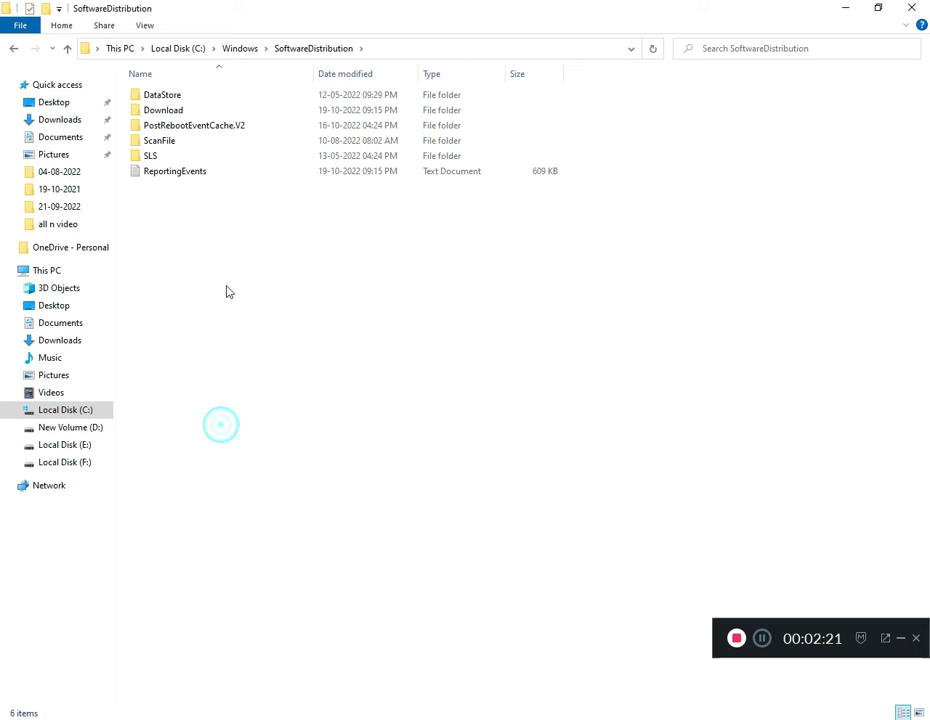
{"action": "double_click", "coordinate": [188, 110]}
{"action": "left_click_drag", "start_coordinate": [199, 188], "coordinate": [197, 89]}
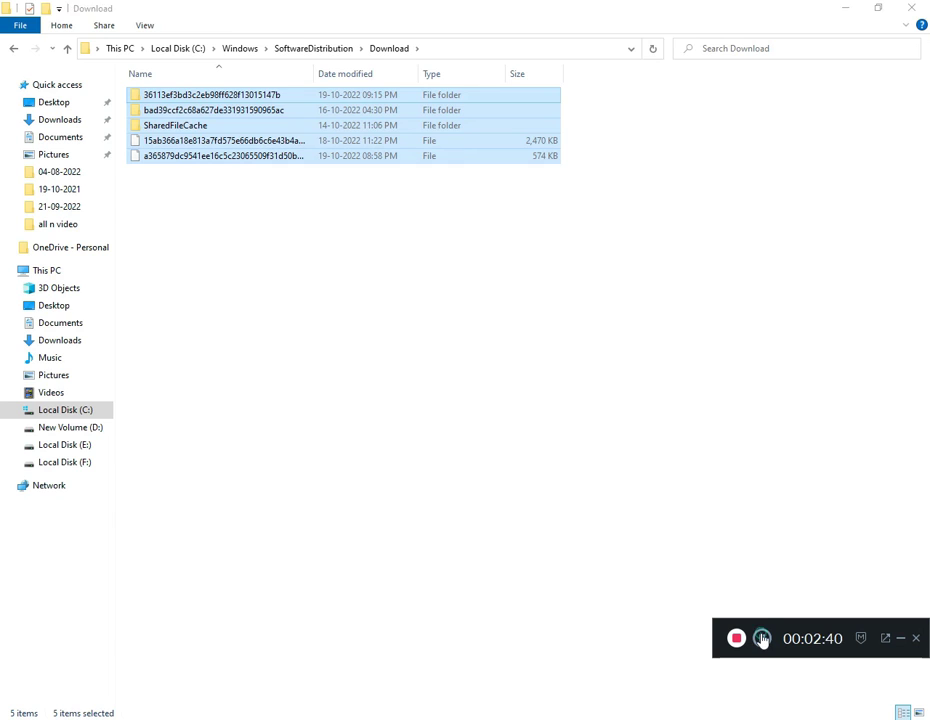
Open Control Panel's Network and Internet > Network and Sharing Center
{"action": "left_click", "coordinate": [762, 638]}
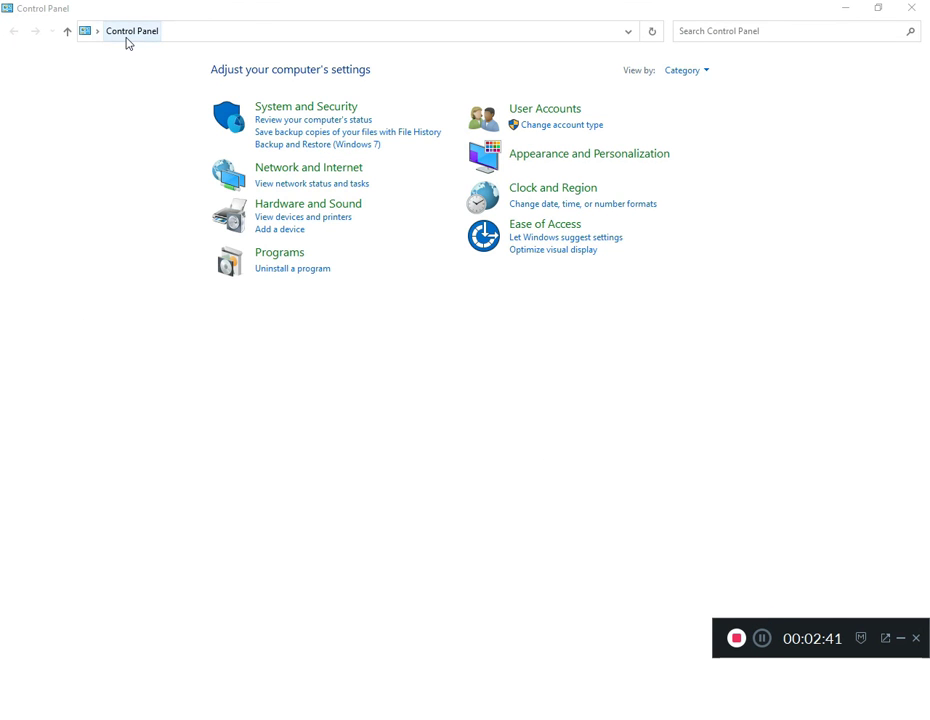
{"action": "key", "text": "super"}
{"action": "left_click", "coordinate": [328, 477]}
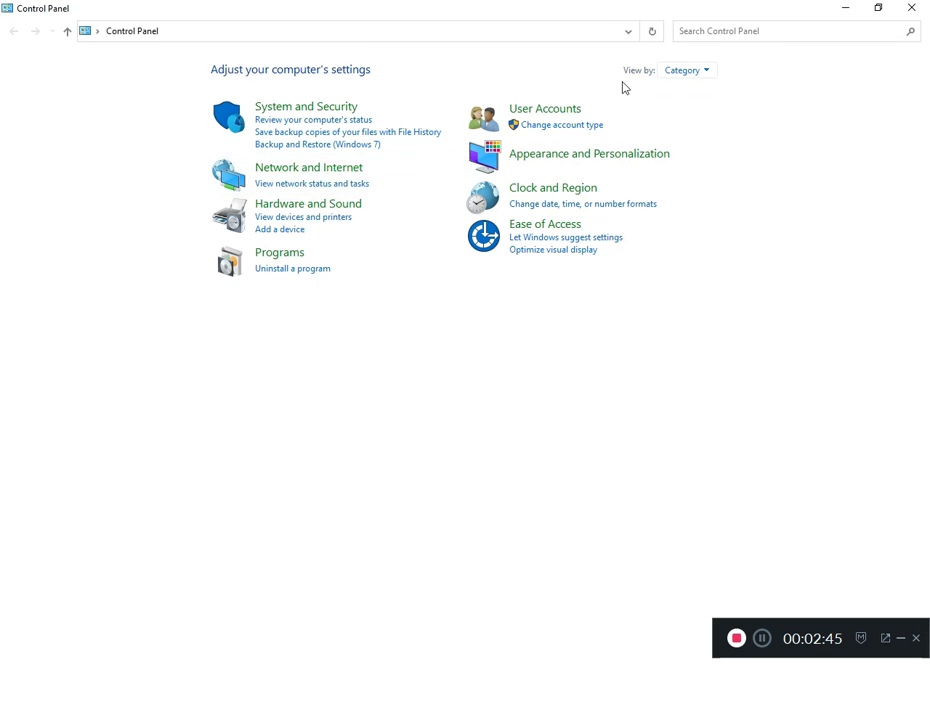
{"action": "left_click", "coordinate": [695, 72]}
{"action": "left_click", "coordinate": [690, 92]}
{"action": "left_click", "coordinate": [298, 169]}
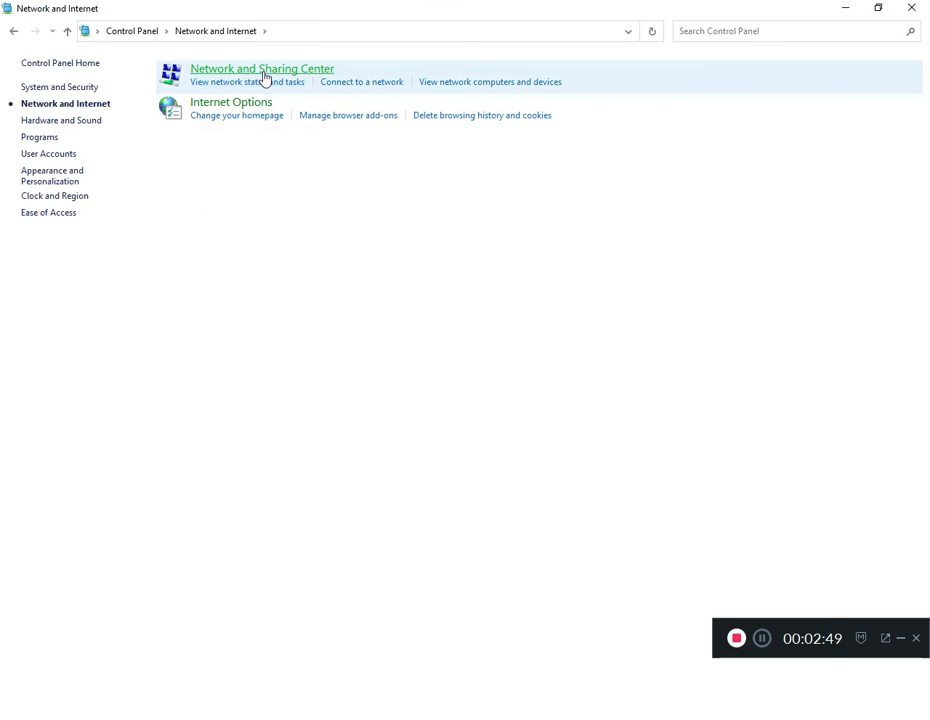
{"action": "left_click", "coordinate": [265, 70]}
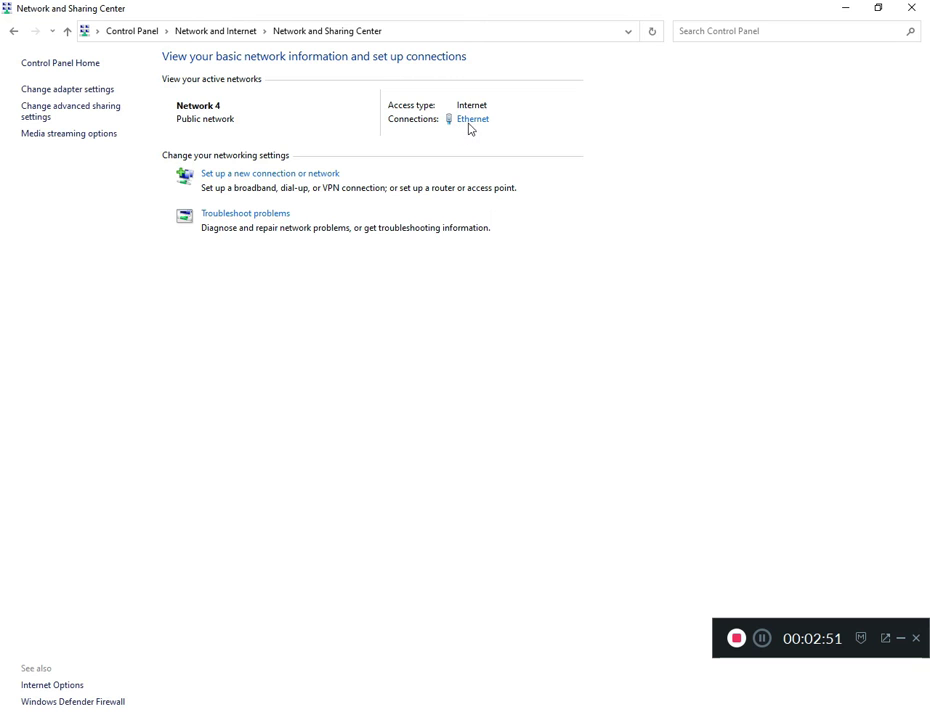
View the Ethernet connection's IPv4 settings, then cancel out without changes
{"action": "left_click", "coordinate": [472, 120]}
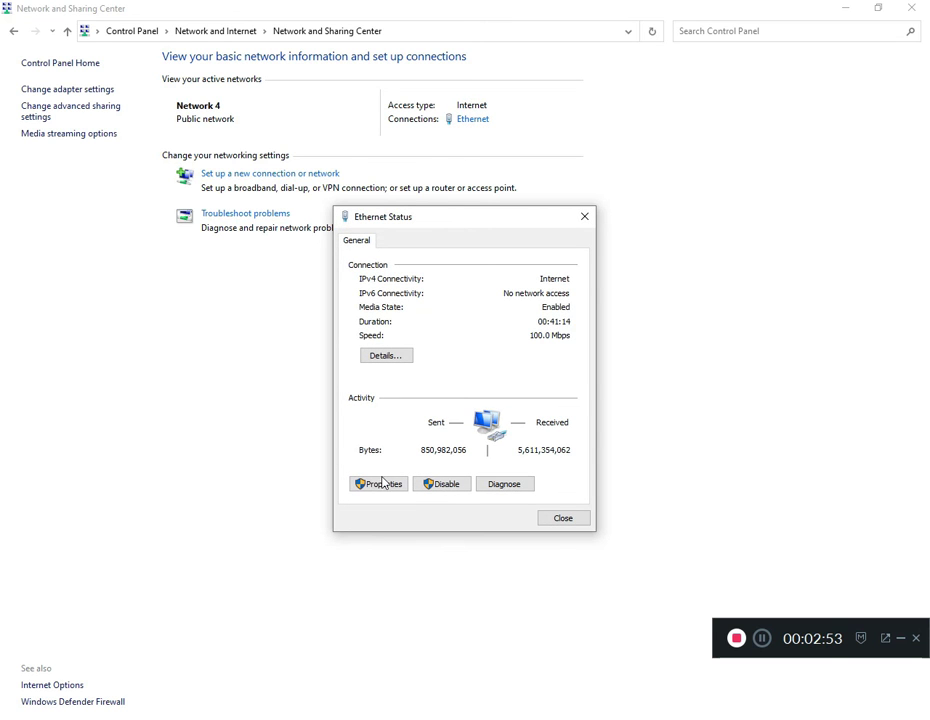
{"action": "left_click", "coordinate": [384, 488]}
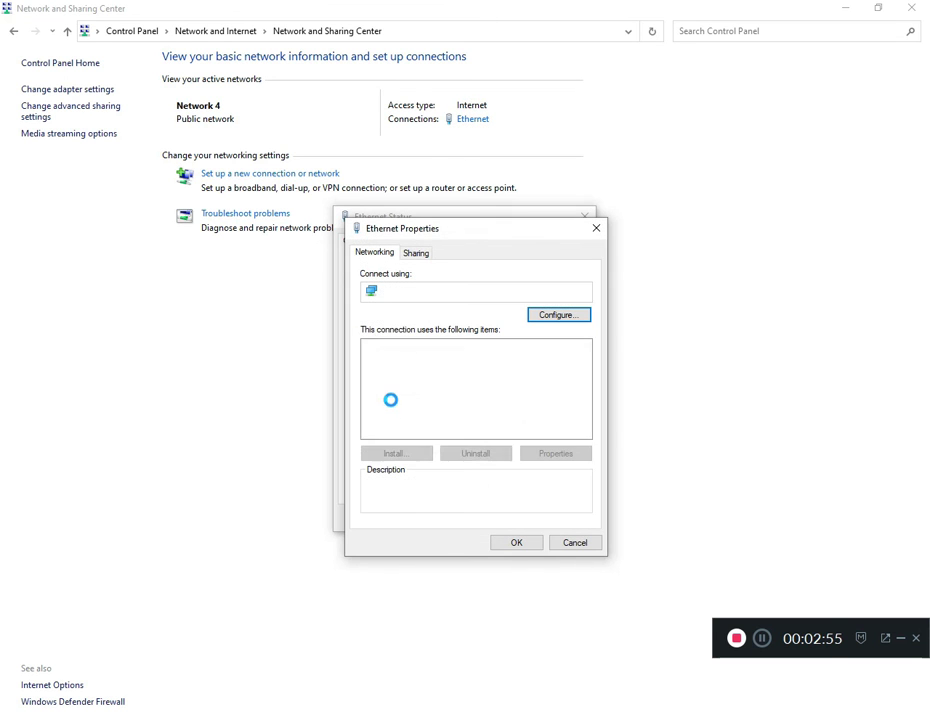
{"action": "double_click", "coordinate": [433, 409]}
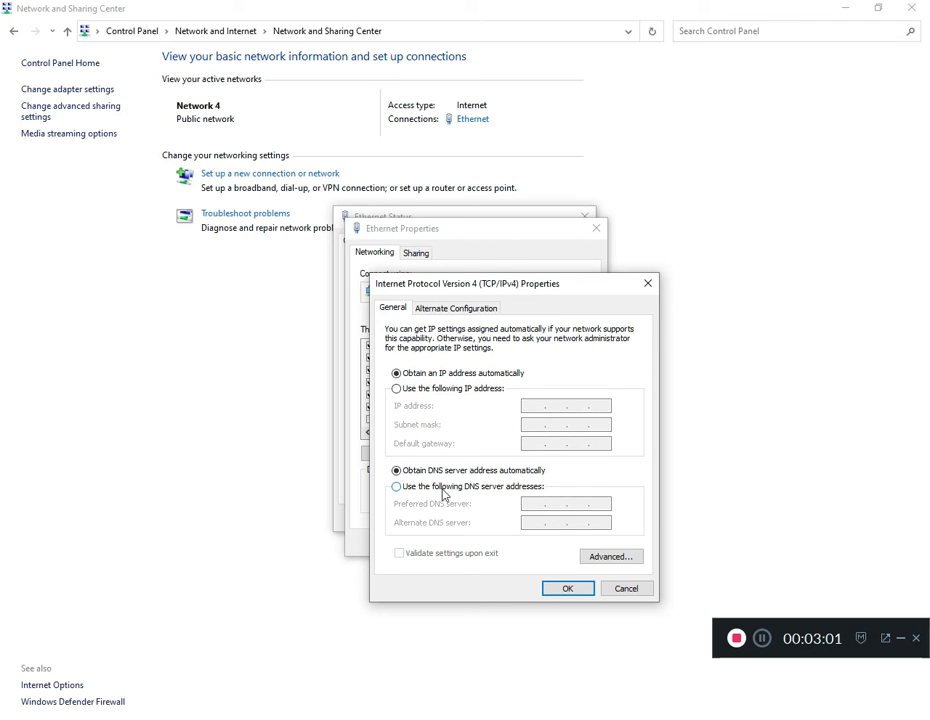
{"action": "left_click", "coordinate": [617, 589]}
{"action": "left_click", "coordinate": [566, 547]}
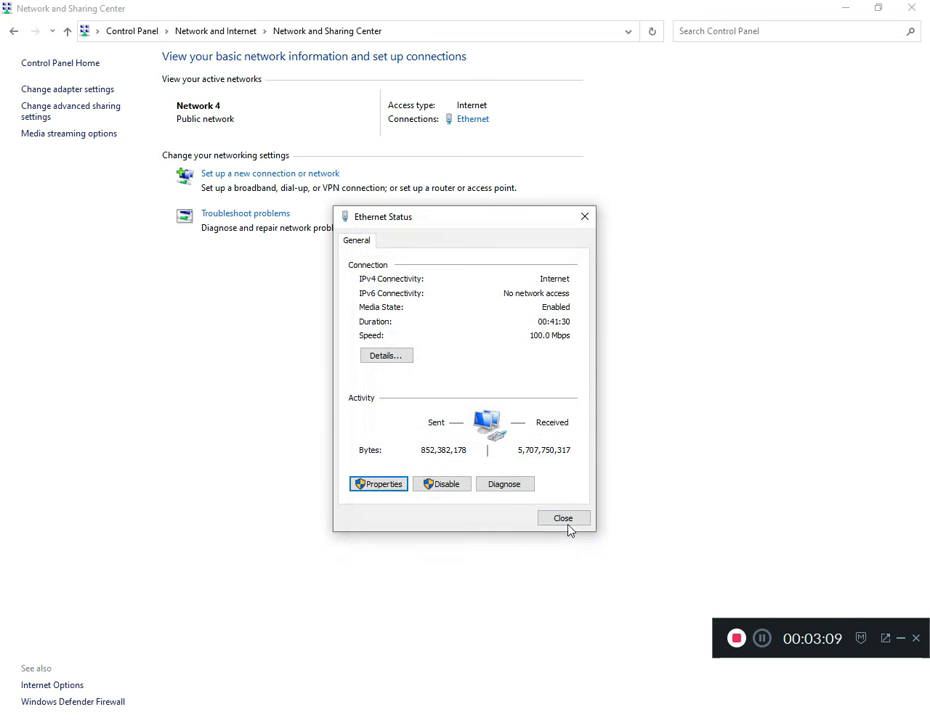
{"action": "left_click", "coordinate": [563, 518]}
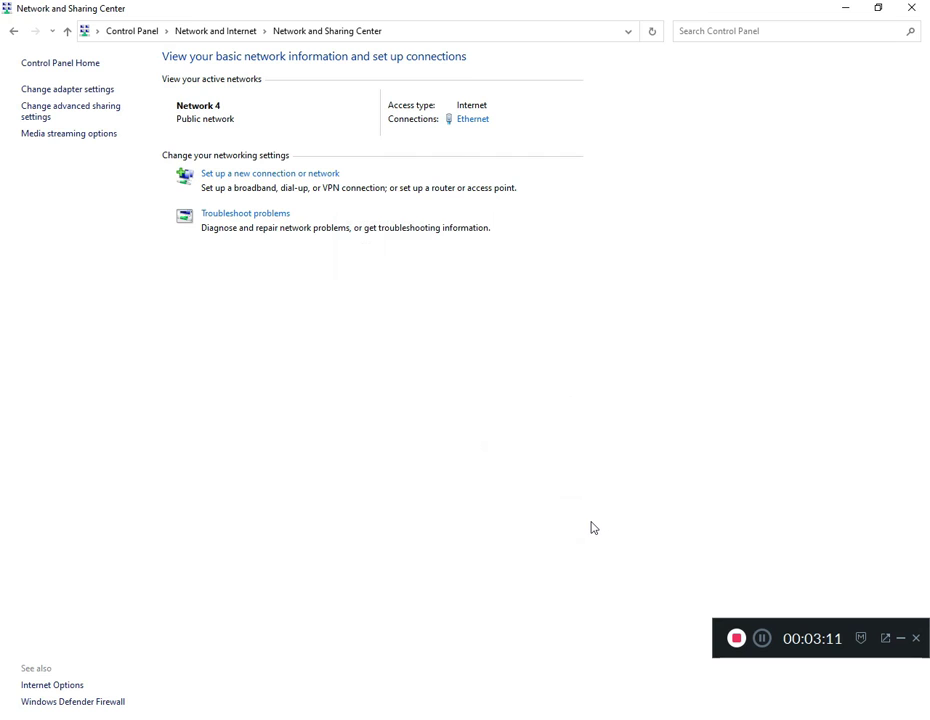